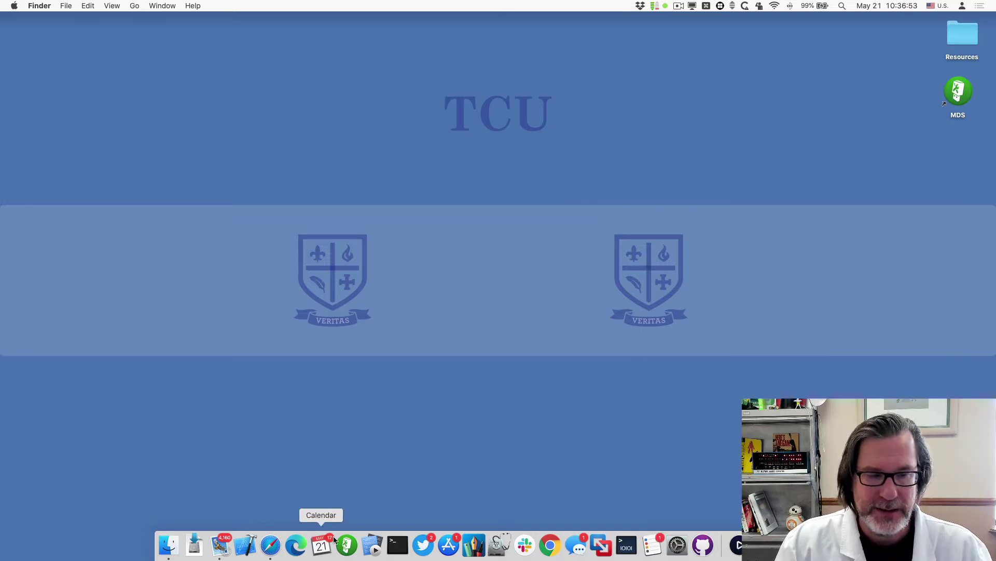
# - Open MDS and review the Catalina + Packages + JAMF + SCRIPTS workflow's description, macOS, resources and user account settings
pyautogui.click(348, 544)
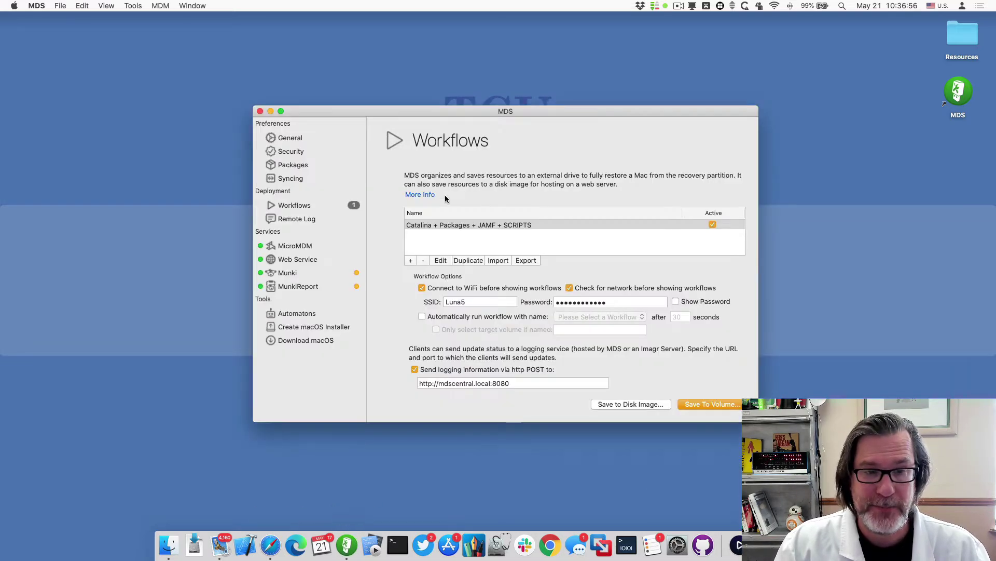
pyautogui.click(426, 227)
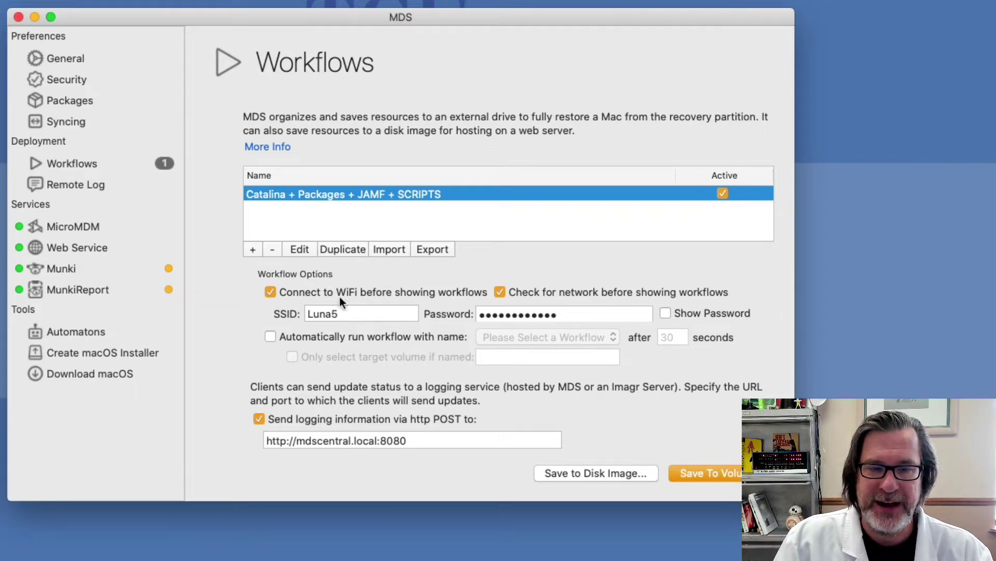
pyautogui.click(300, 250)
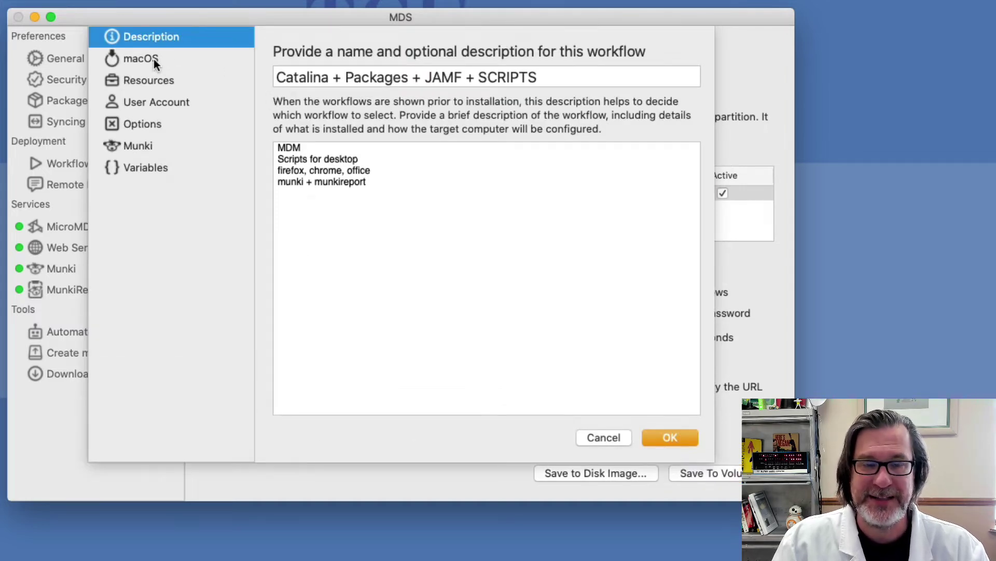
pyautogui.click(154, 61)
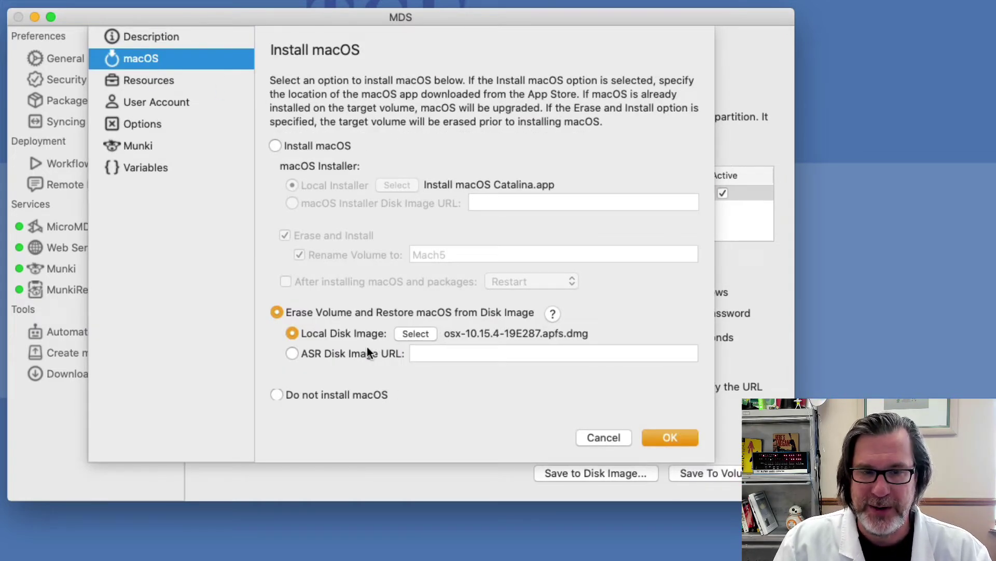
pyautogui.click(146, 78)
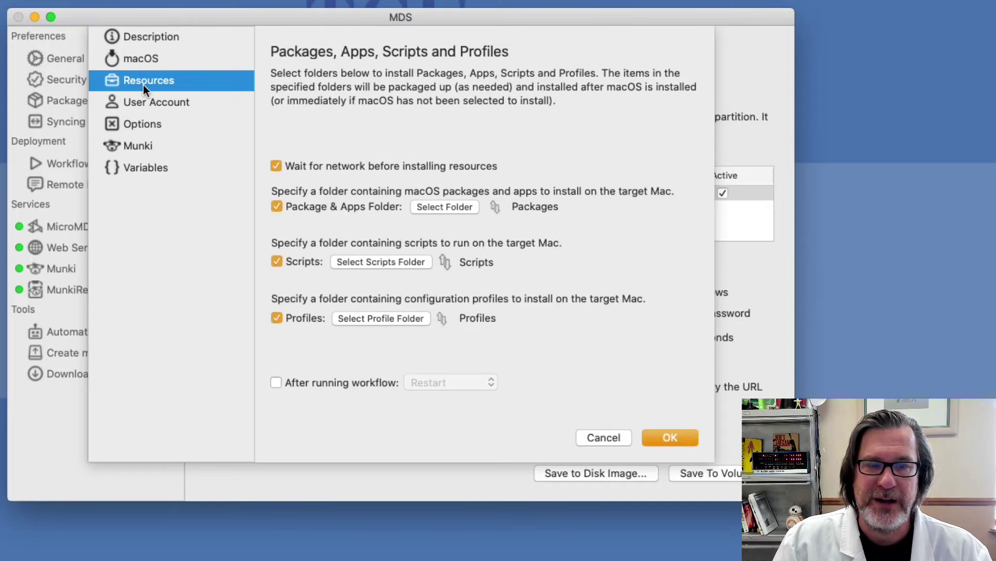
pyautogui.click(140, 124)
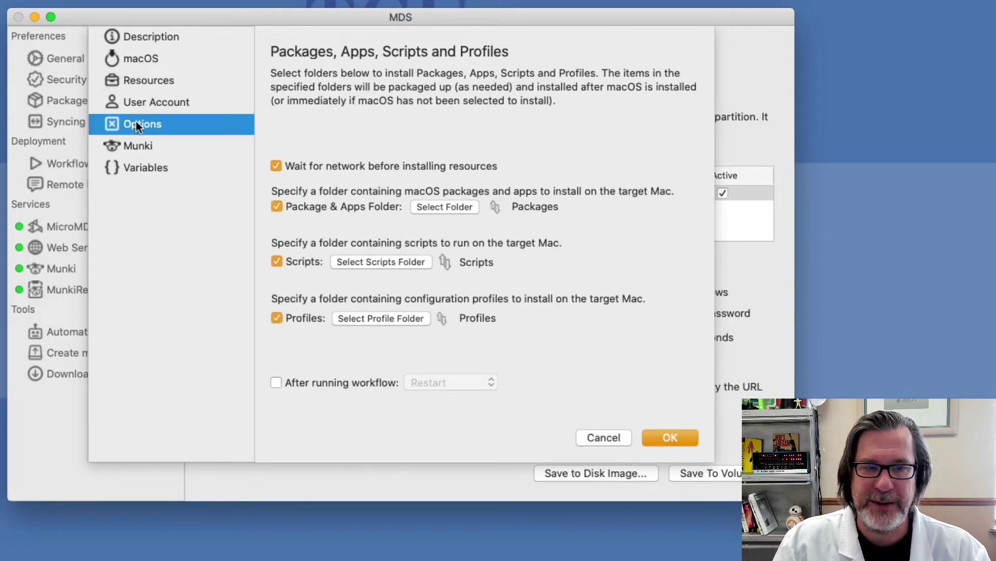
pyautogui.click(143, 99)
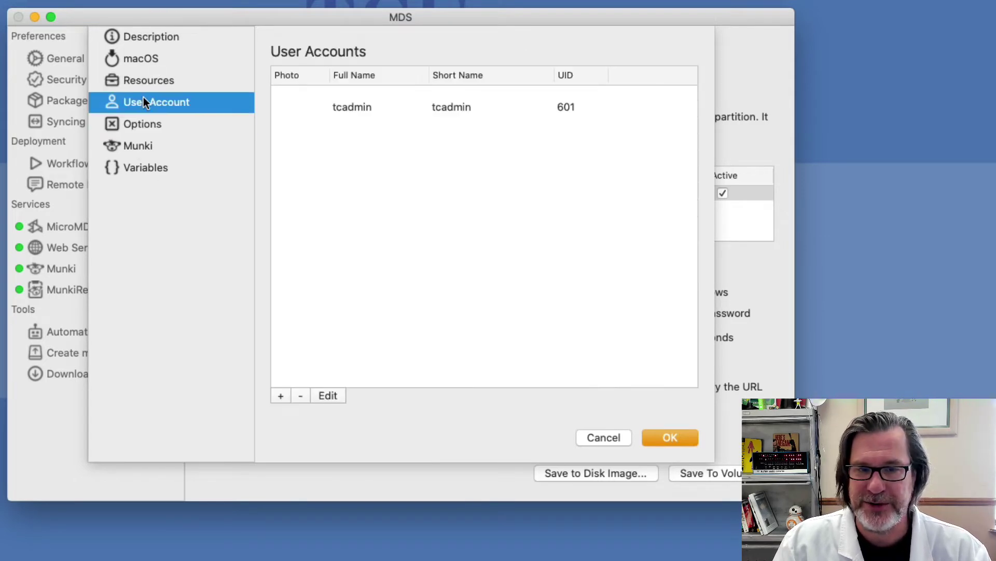
pyautogui.click(613, 439)
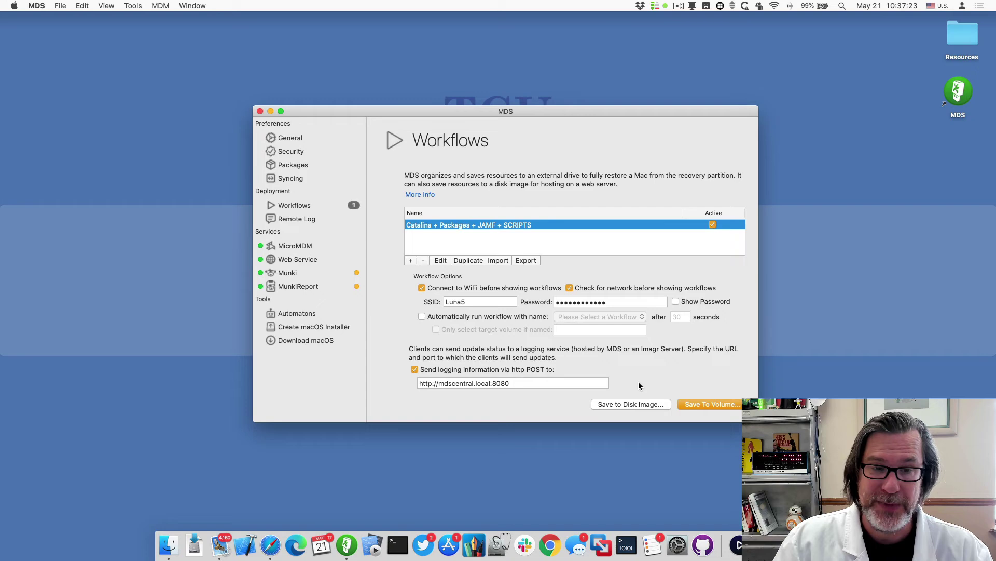
# - Save the MDS master resources to the Desktop as MDS_Master
pyautogui.click(65, 5)
pyautogui.click(78, 55)
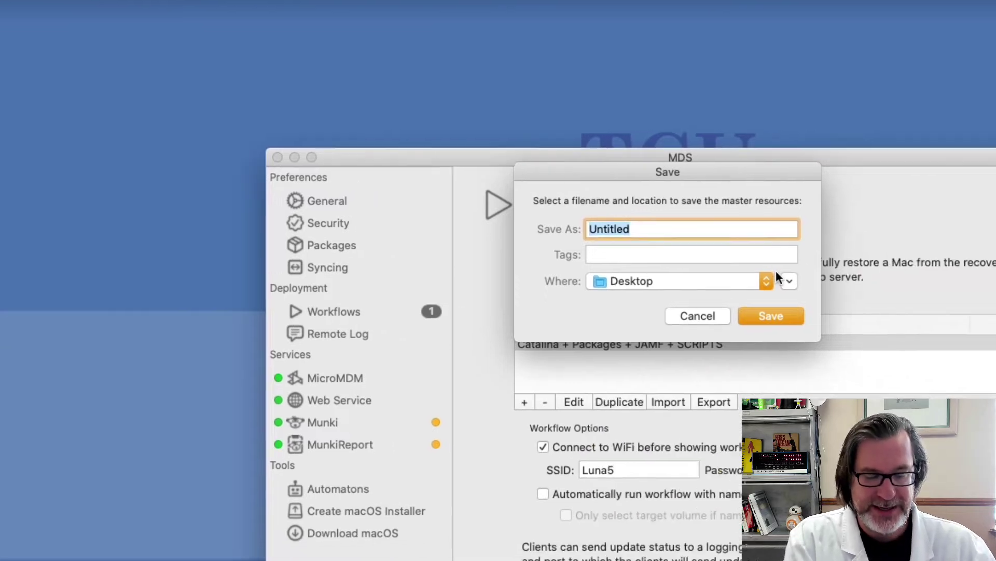
pyautogui.write('MDS_Master')
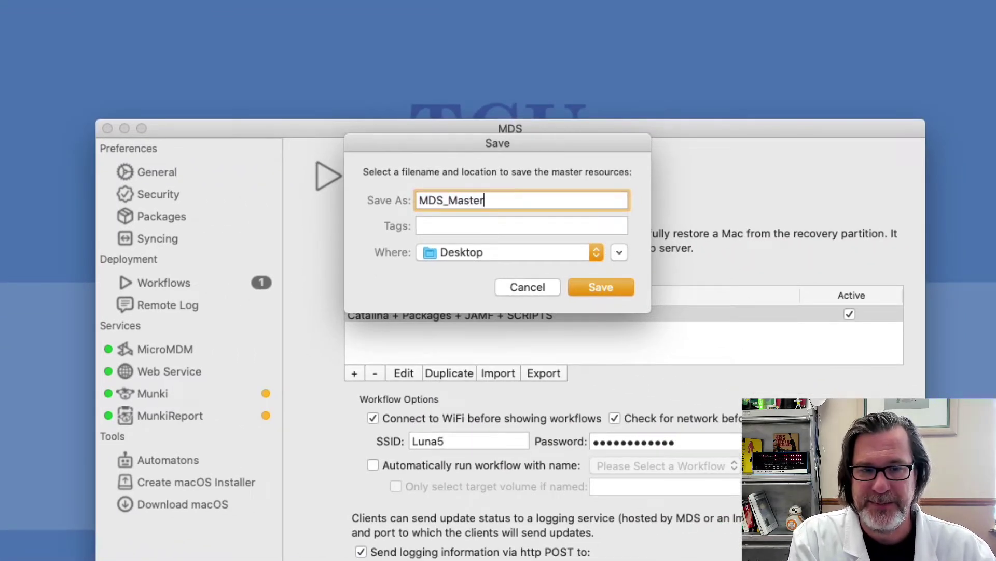
pyautogui.press('Return')
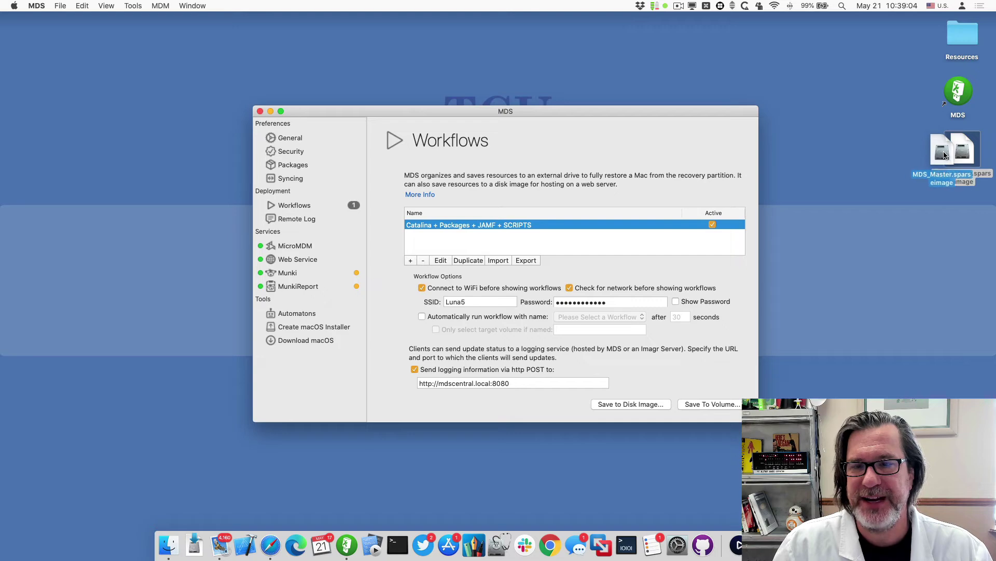
# - In Finder, move MDS_Master.sparseimage from the Desktop into the web folder inside /Users/Shared
pyautogui.click(934, 153)
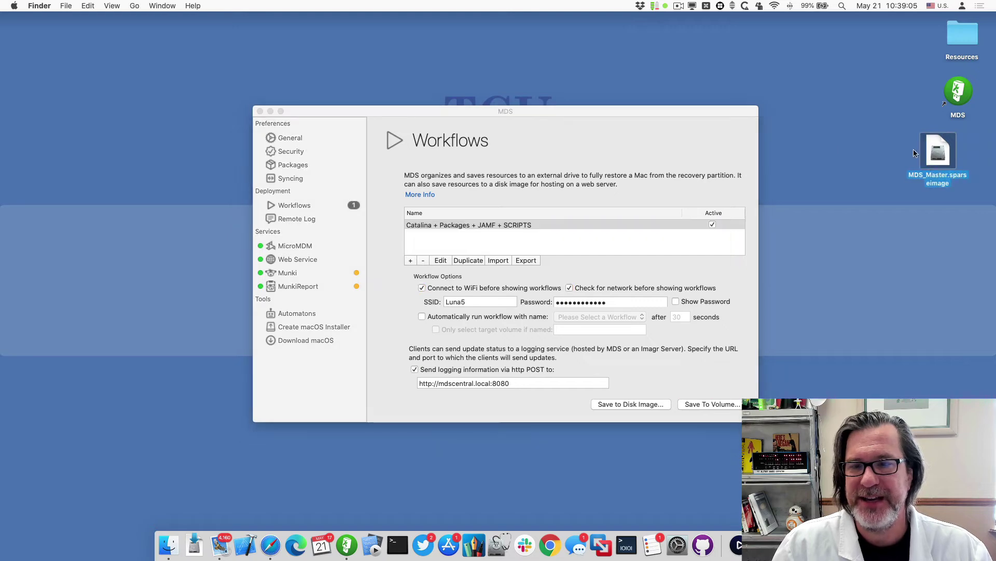
pyautogui.click(859, 134)
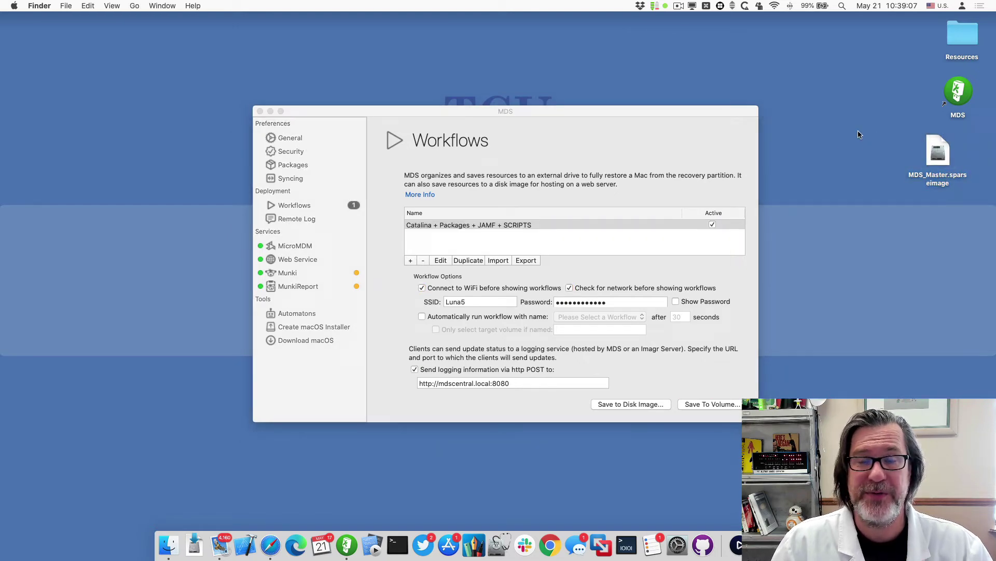
pyautogui.press('super+shift+h')
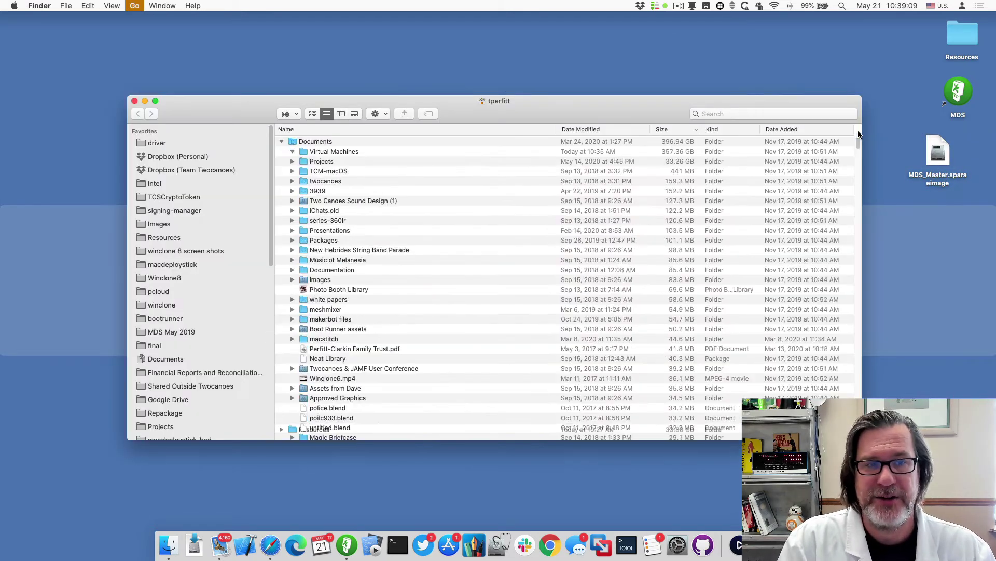
pyautogui.press('super+Up')
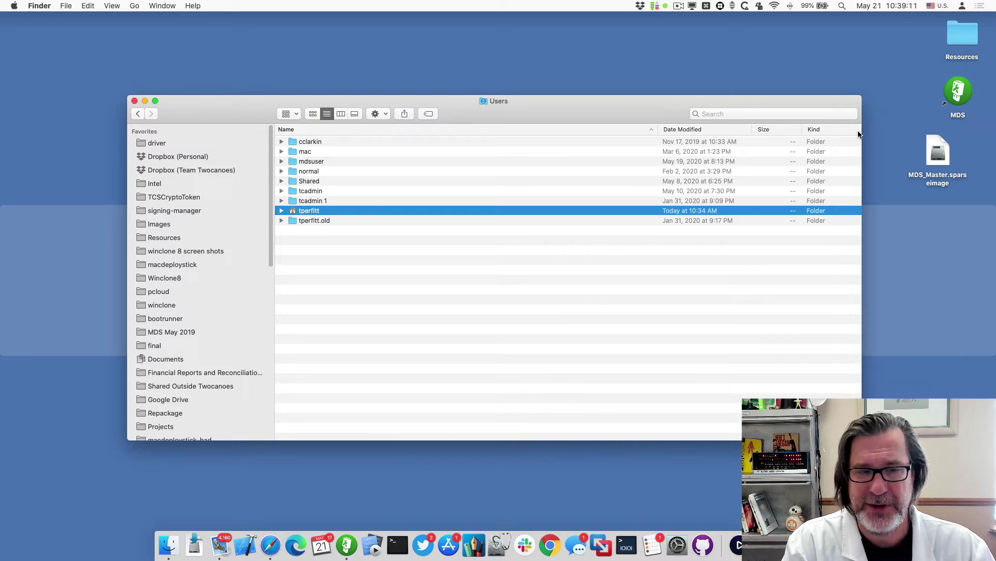
pyautogui.press('s')
pyautogui.press('super+Down')
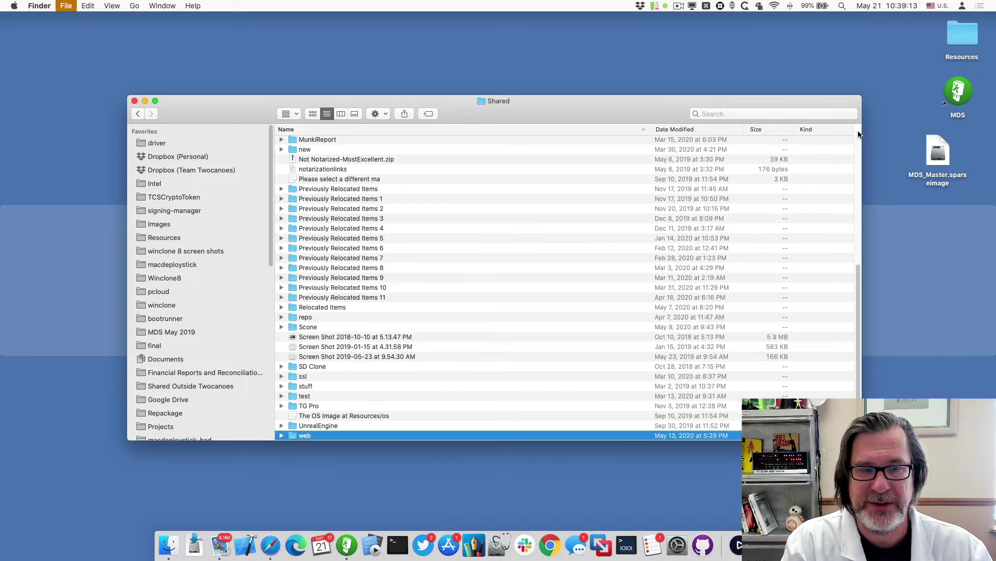
pyautogui.press('super+Down')
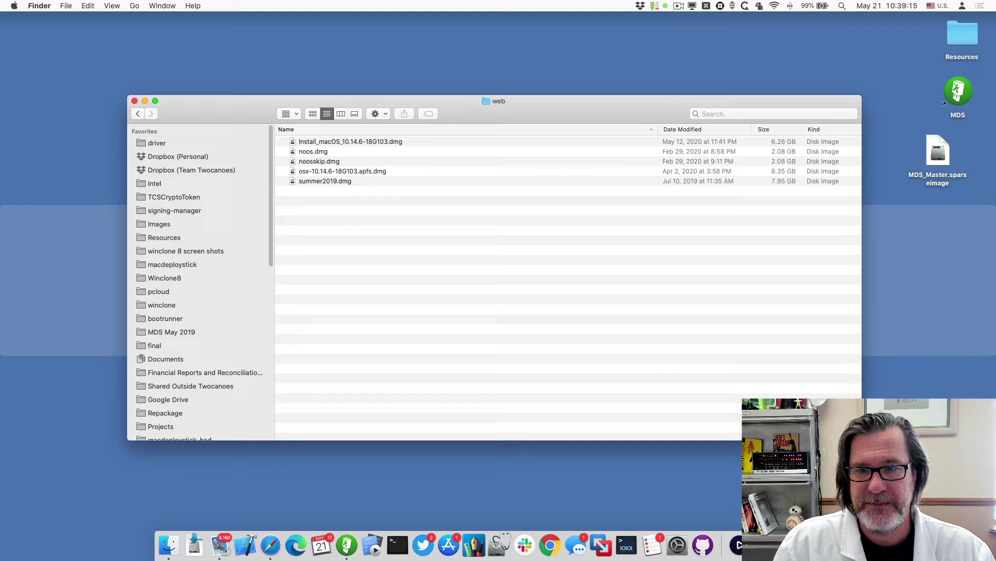
pyautogui.moveTo(938, 156); pyautogui.dragTo(576, 245)
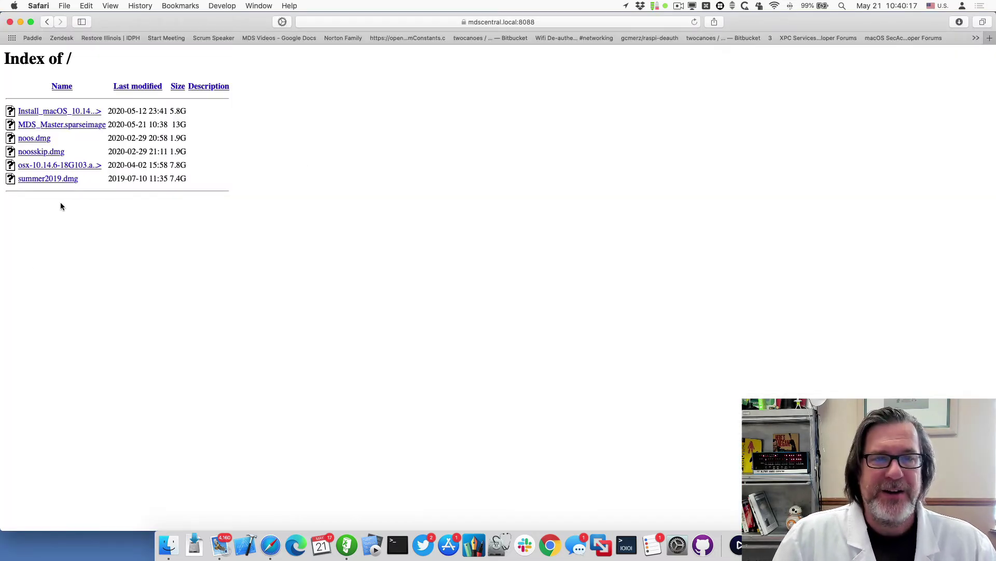
# - Copy the MDS_Master.sparseimage link from the mdscentral.local:8088 index in Safari and check the address in a new browser window
pyautogui.rightClick(80, 130)
pyautogui.click(128, 203)
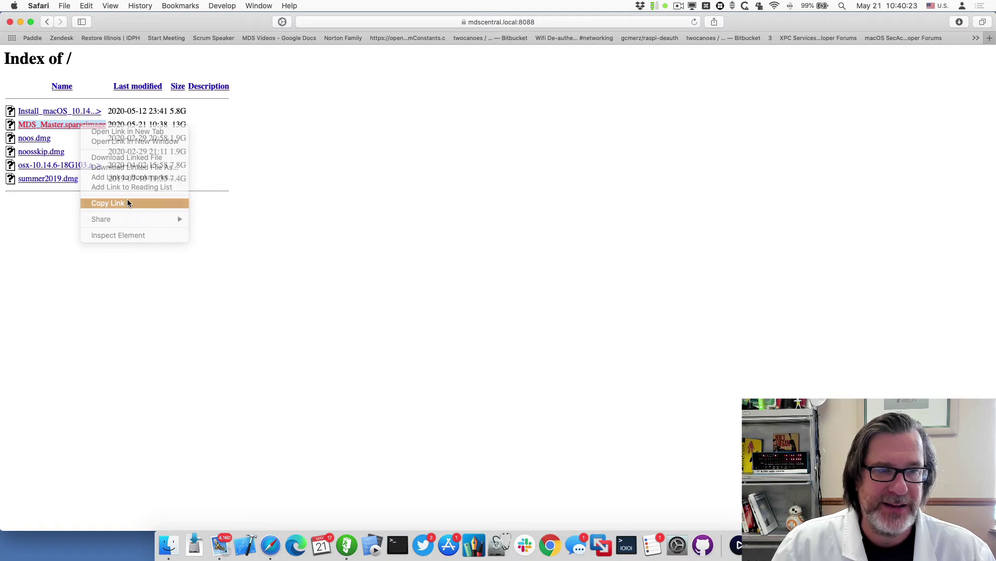
pyautogui.press('super+n')
pyautogui.press('super+v')
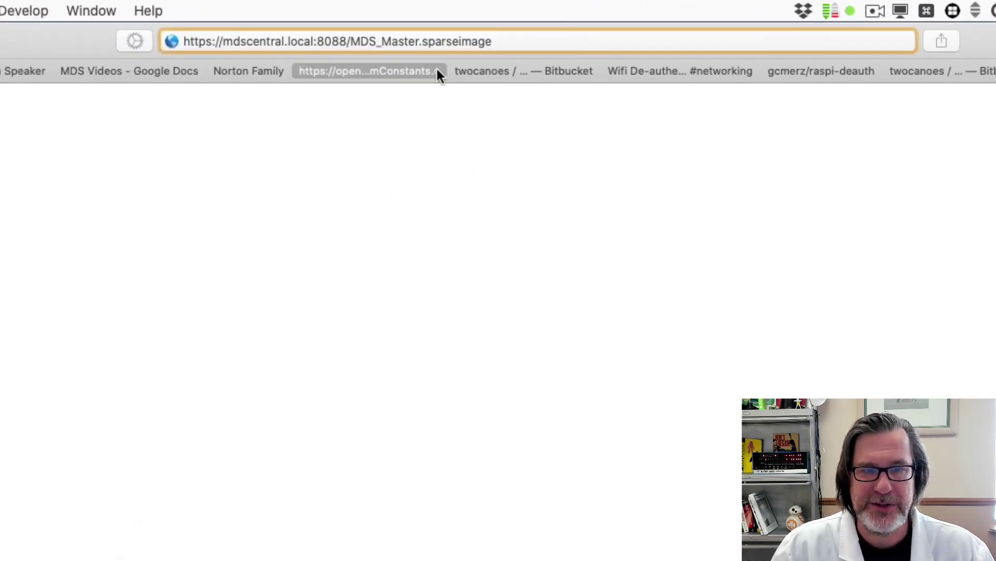
pyautogui.press('Return')
pyautogui.press('super+w')
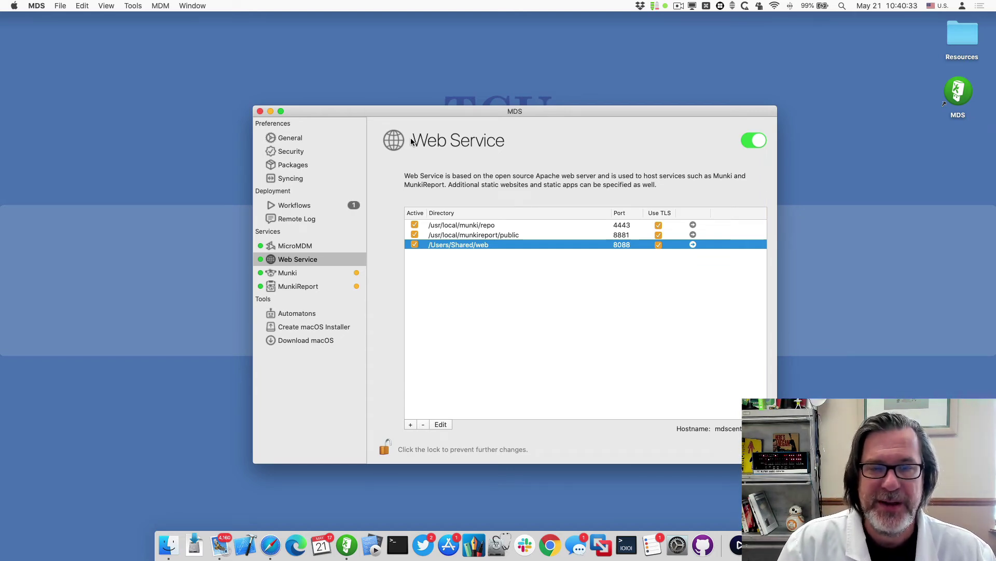
pyautogui.click(302, 165)
pyautogui.click(301, 178)
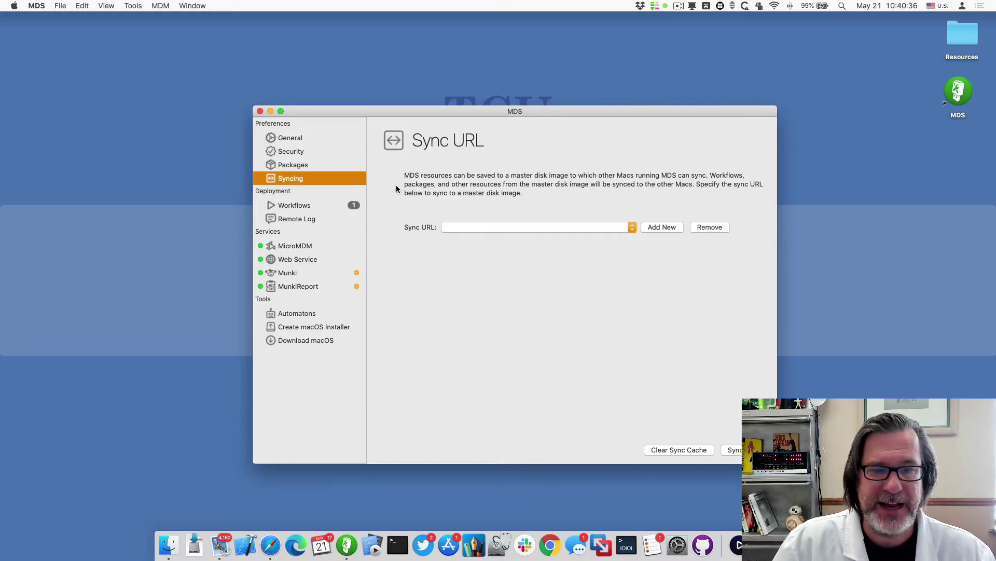
pyautogui.click(670, 229)
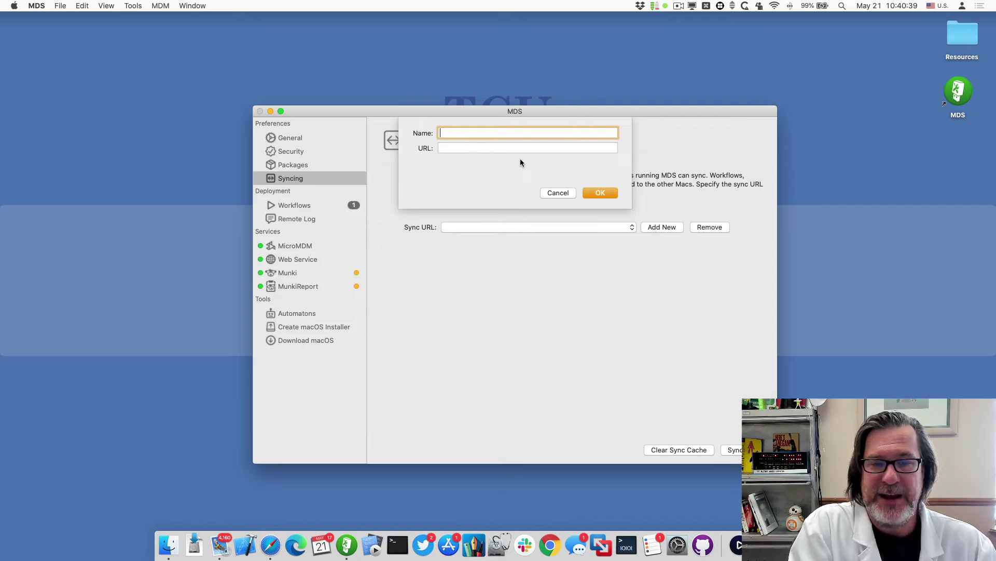
pyautogui.write('MDS Master')
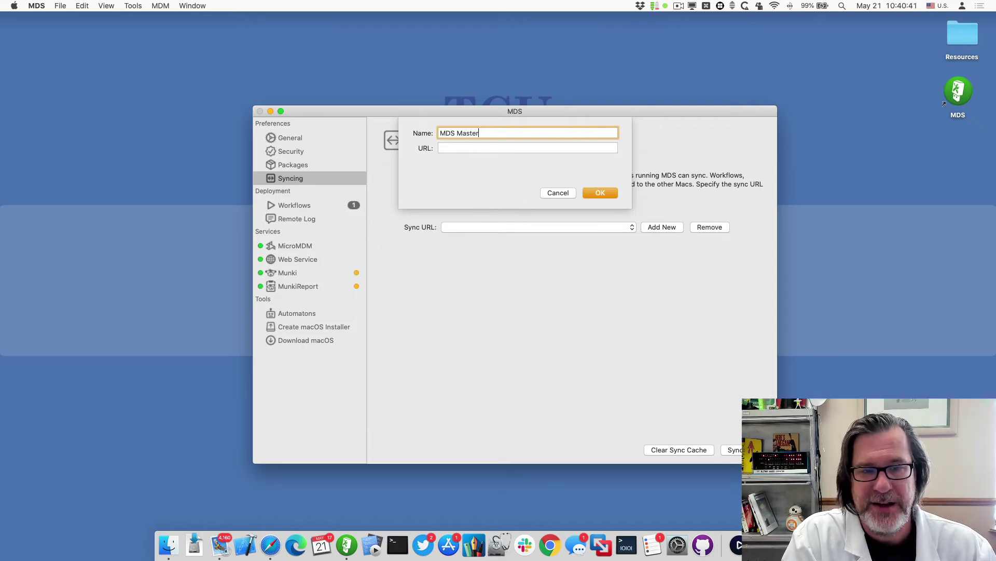
pyautogui.press('Tab')
pyautogui.press('super+v')
pyautogui.press('Return')
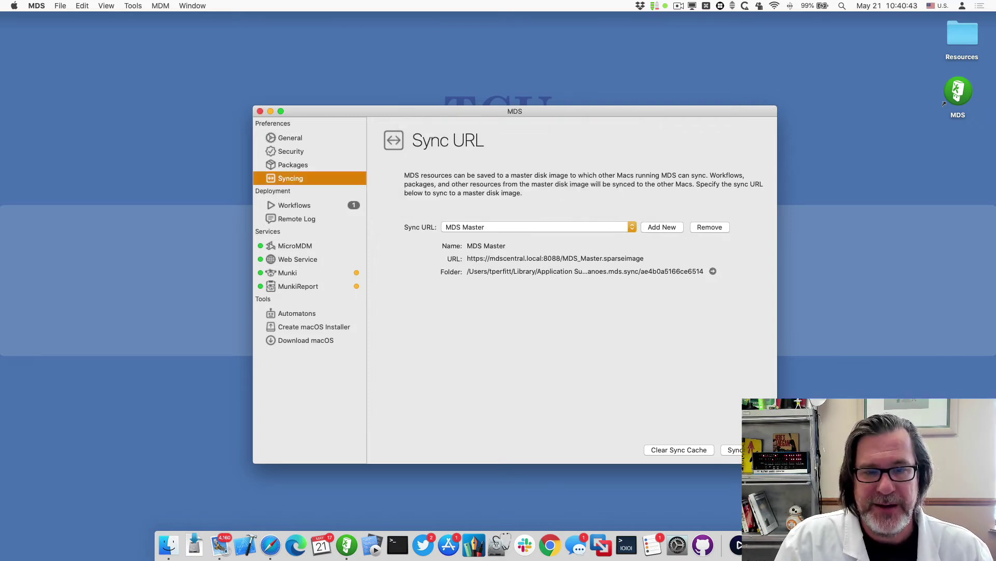